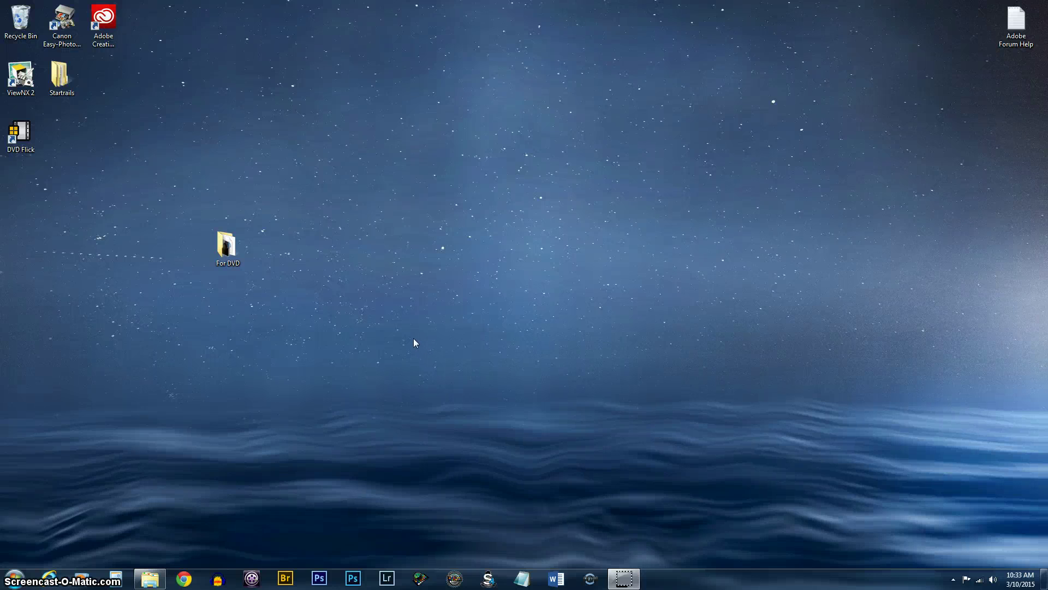
# Step: Launch DVD Flick from its desktop shortcut
pyautogui.click(20, 136)
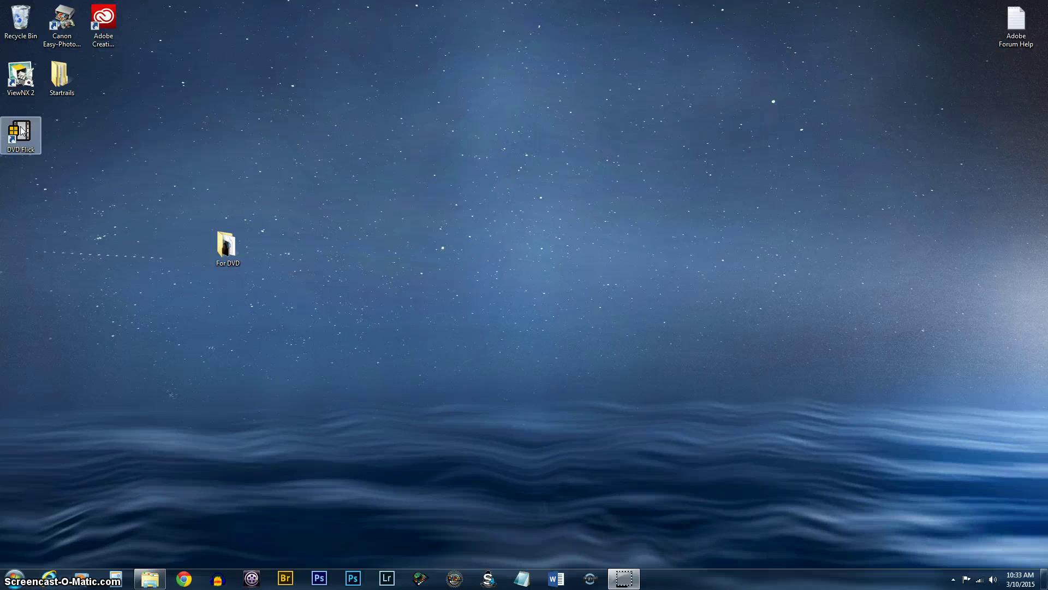
pyautogui.doubleClick(19, 135)
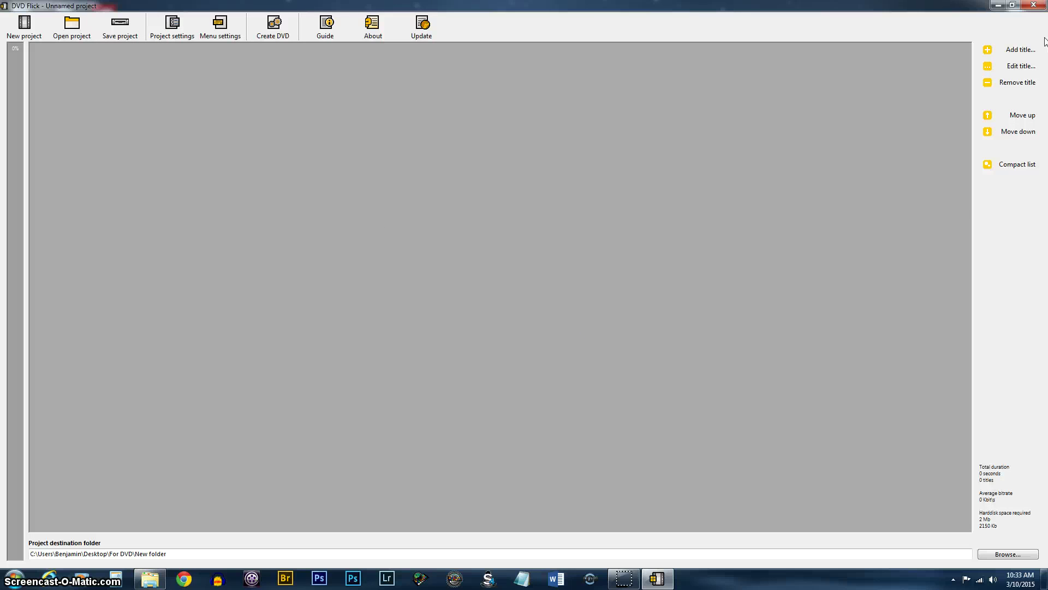
# Step: Add the Nikon D3200 star trails video and the January & February Time Lapse video as titles
pyautogui.click(1022, 51)
pyautogui.click(247, 106)
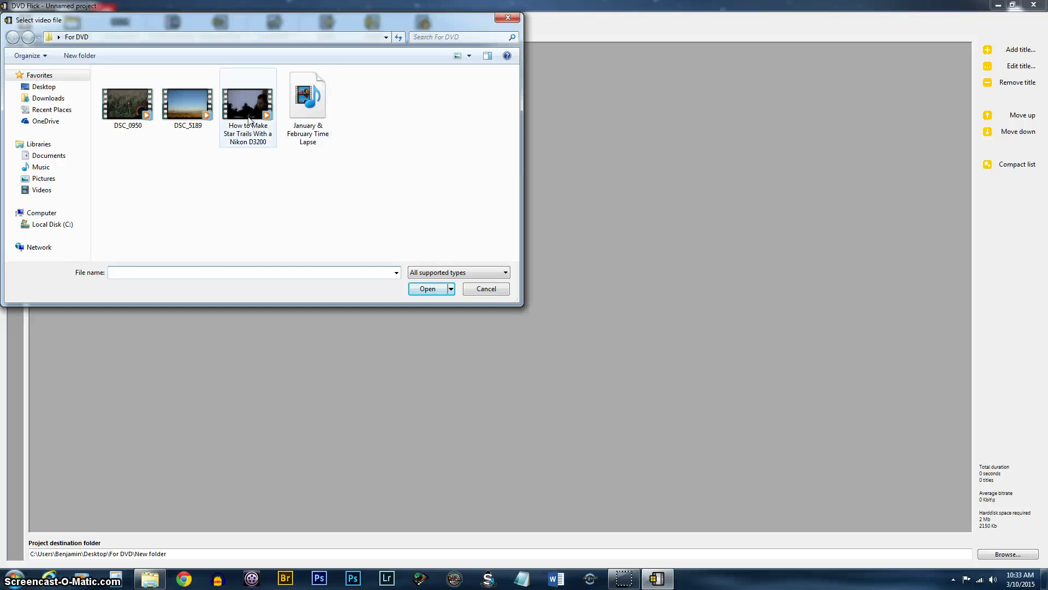
pyautogui.click(424, 291)
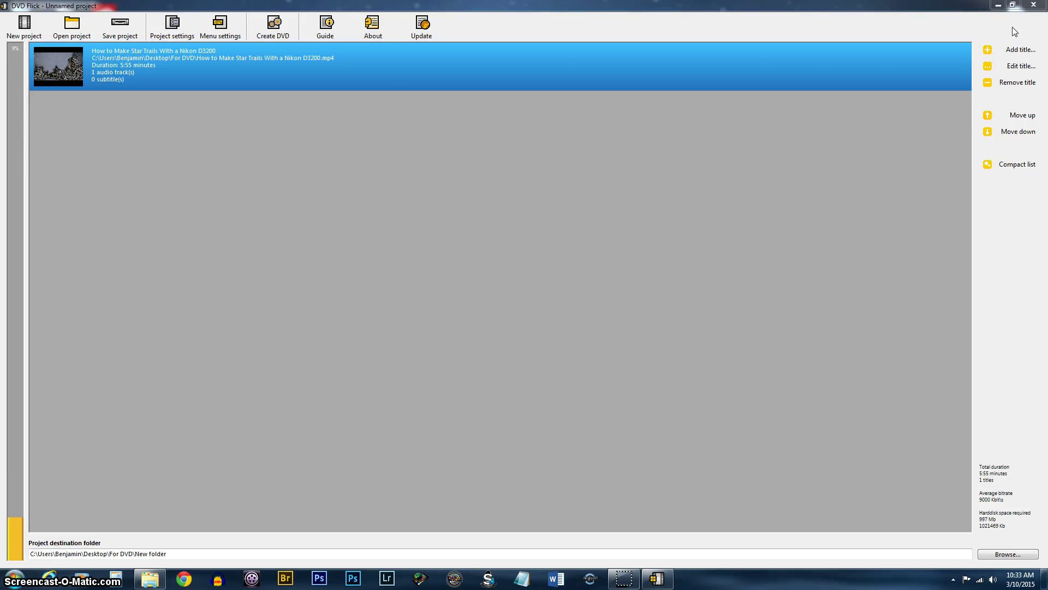
pyautogui.click(1014, 51)
pyautogui.click(308, 105)
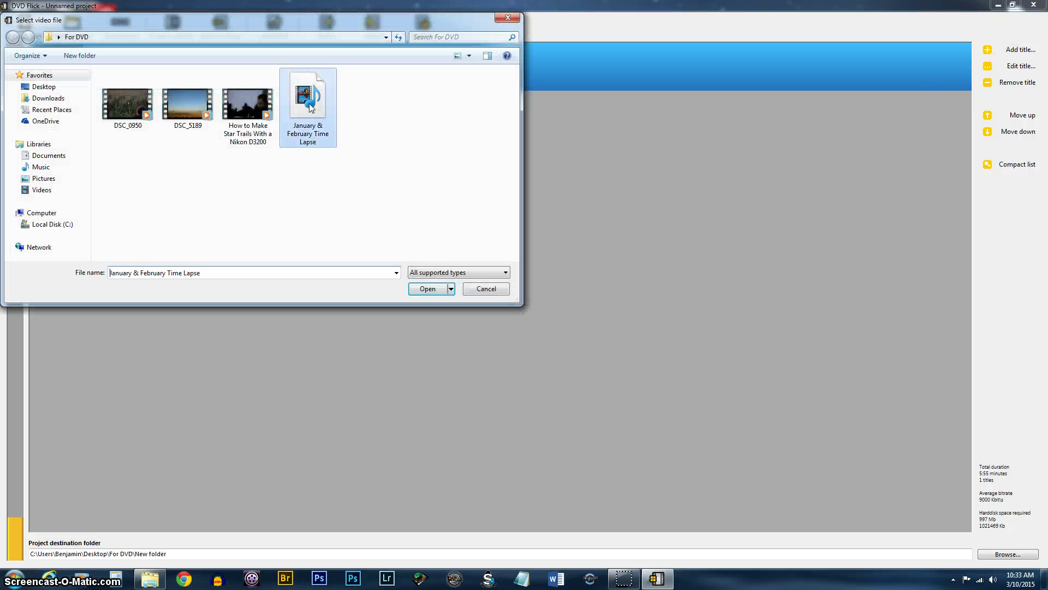
pyautogui.click(427, 289)
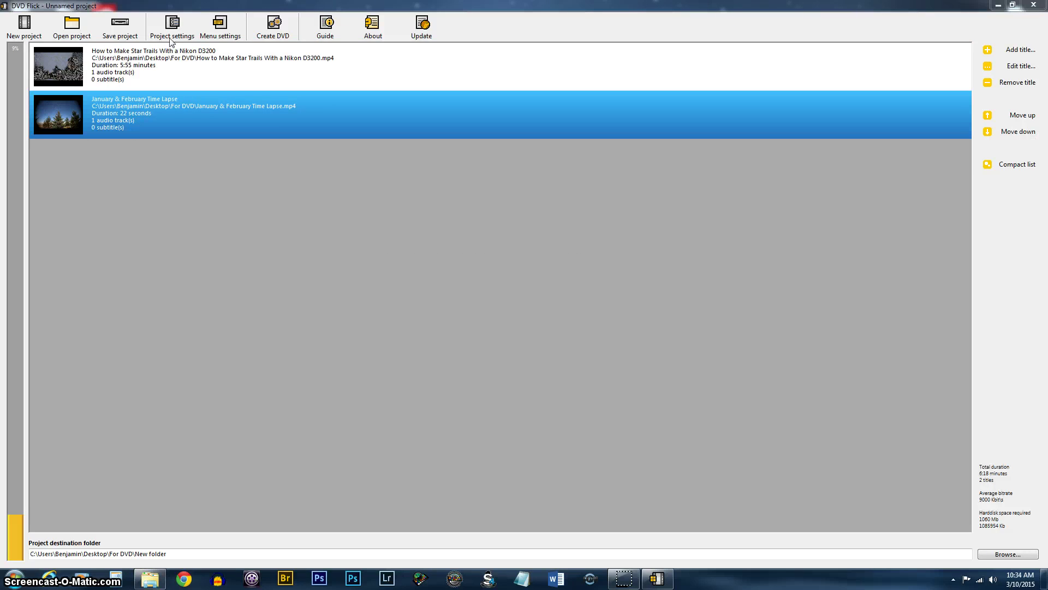
# Step: Save the two-title project as 'Dvd' in the For DVD folder
pyautogui.click(120, 26)
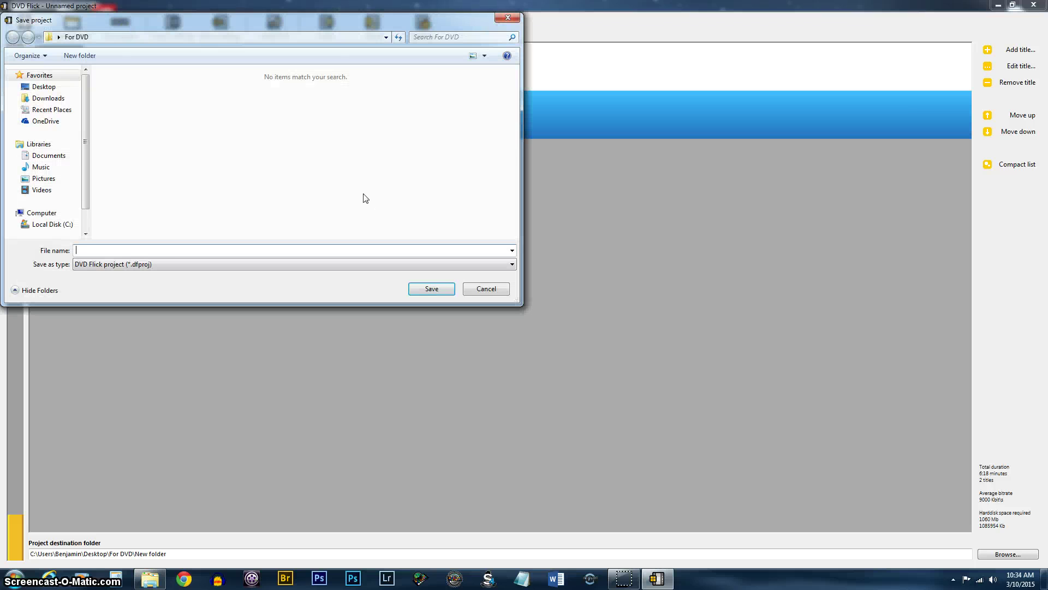
pyautogui.click(174, 248)
pyautogui.write('D')
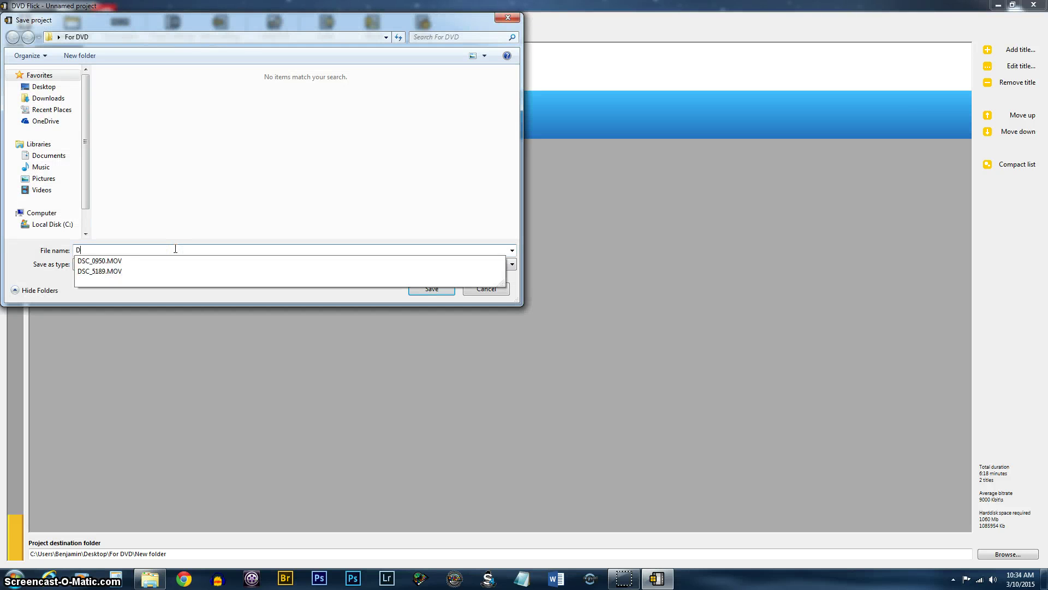
pyautogui.write('vd')
pyautogui.click(432, 288)
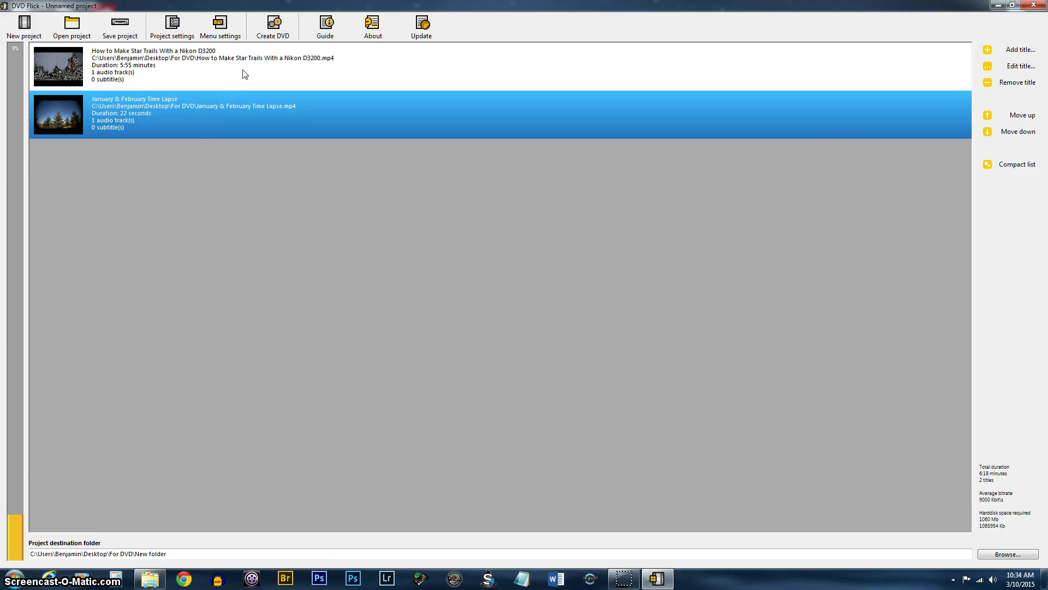
# Step: Replace the project title with the pasted name 'How to Make Star Trails With a Nikon D3200'
pyautogui.click(173, 26)
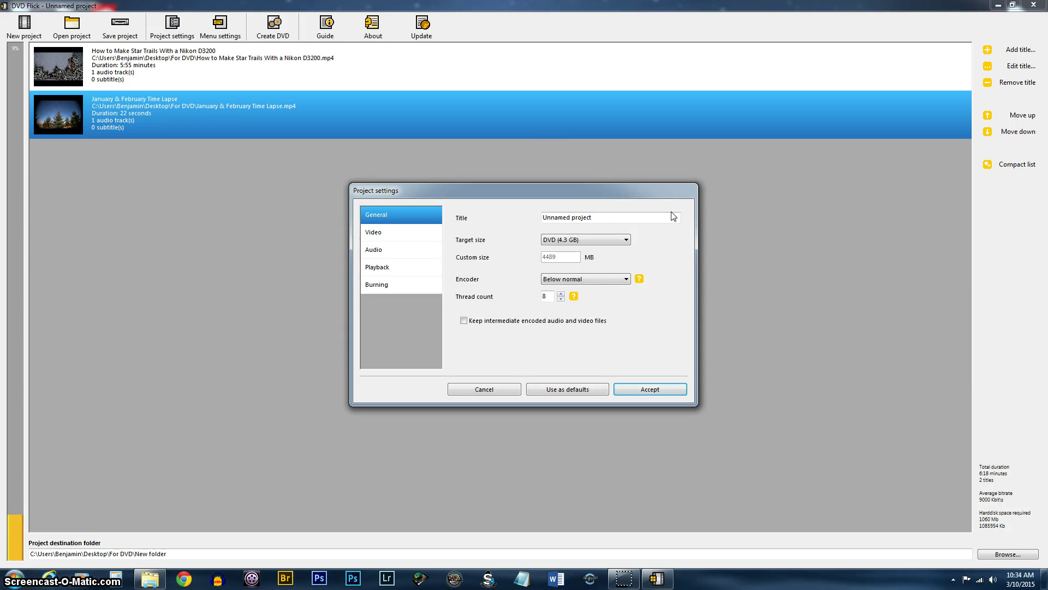
pyautogui.moveTo(602, 218); pyautogui.dragTo(541, 217)
pyautogui.press('BackSpace')
pyautogui.rightClick(552, 218)
pyautogui.click(606, 266)
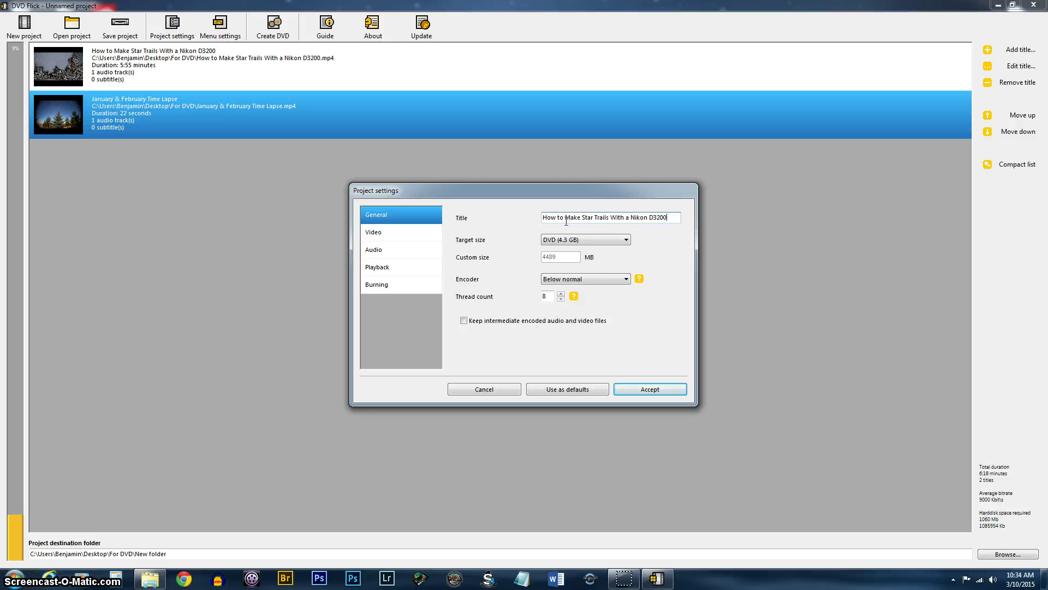
# Step: Set the project's encoder priority to Normal
pyautogui.click(622, 280)
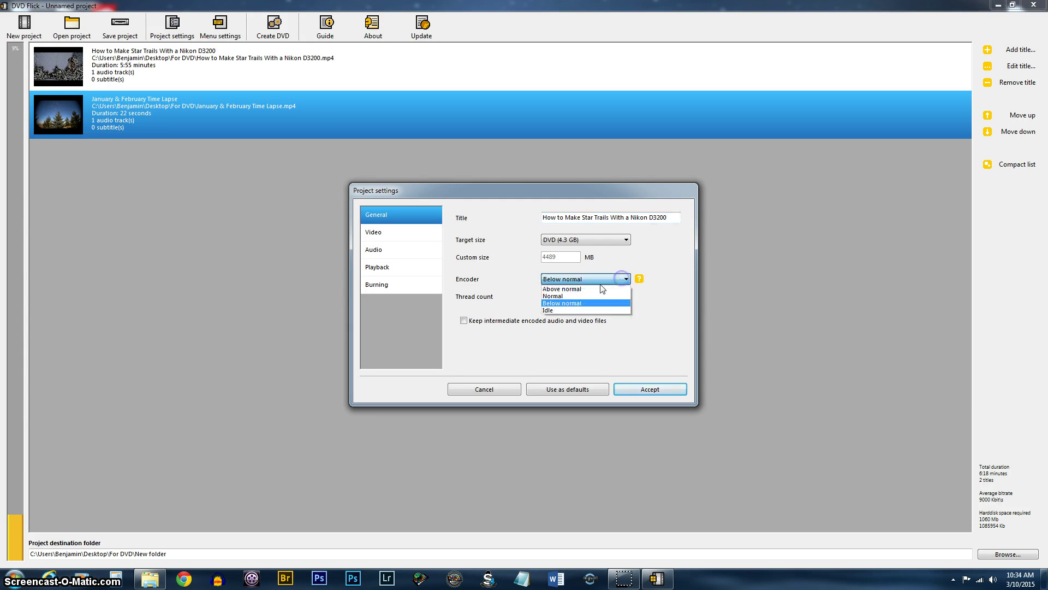
pyautogui.click(556, 298)
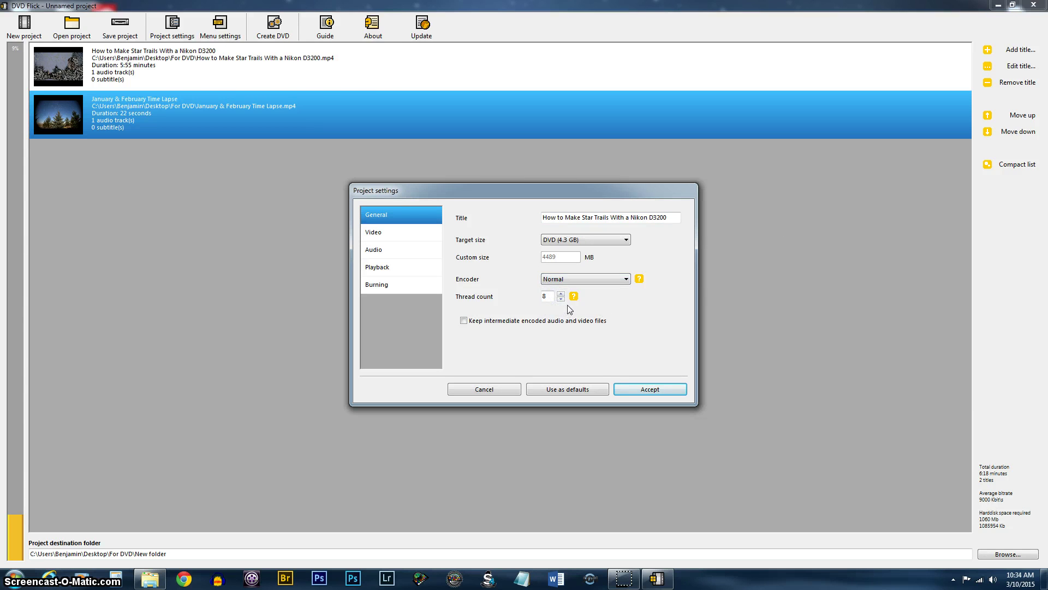
pyautogui.click(392, 236)
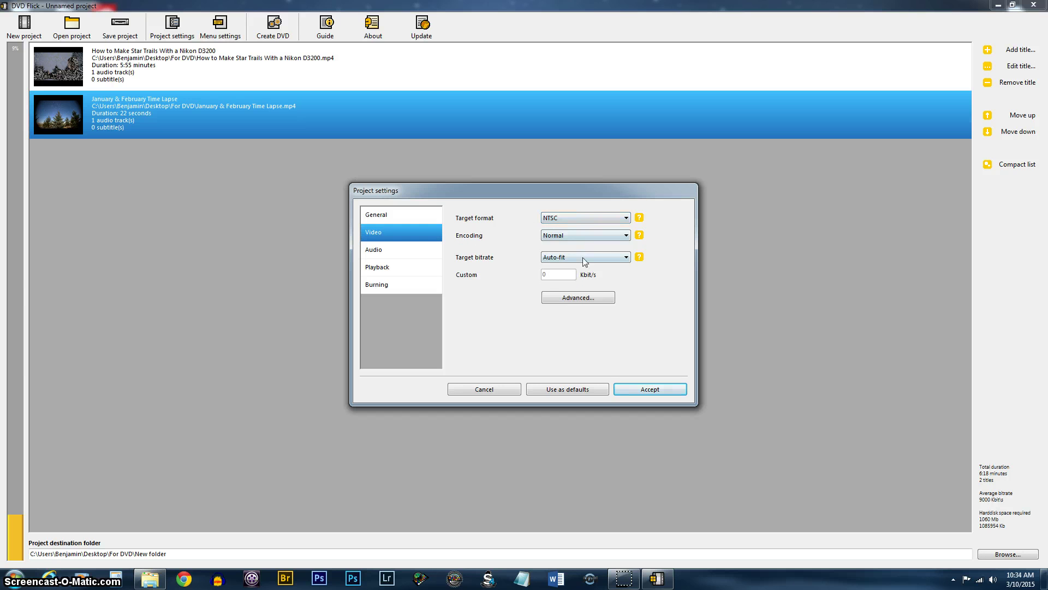
# Step: Enable burning the project to disc at 4x with automatic erase, and accept the settings
pyautogui.click(371, 250)
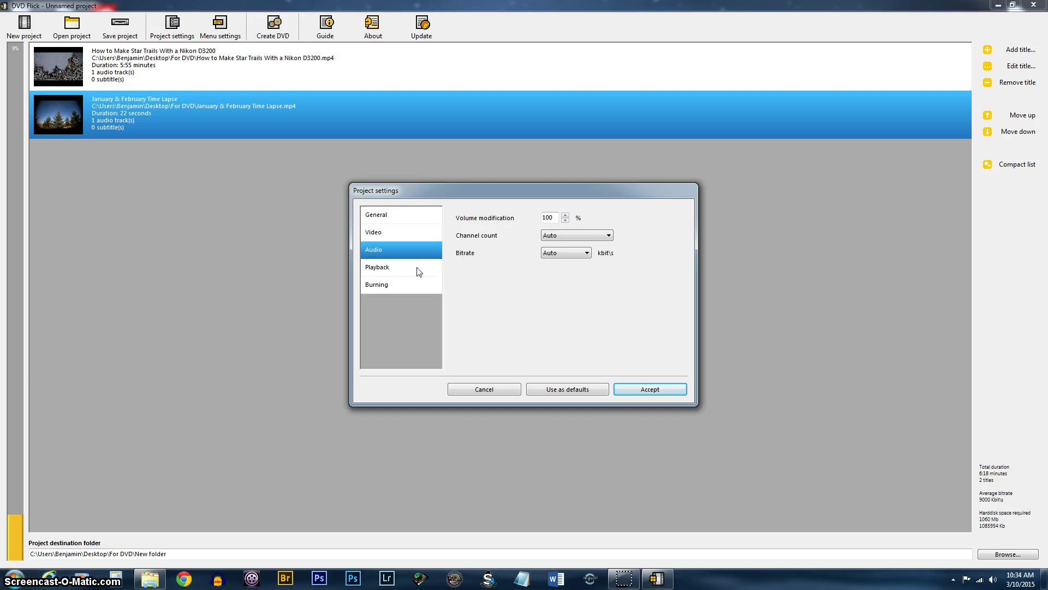
pyautogui.click(400, 273)
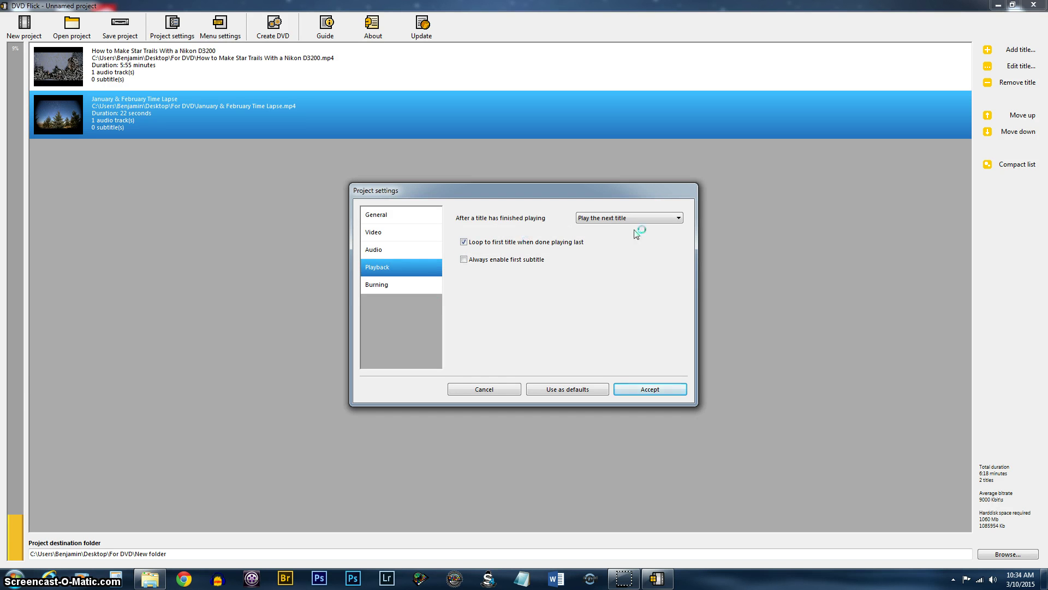
pyautogui.click(384, 287)
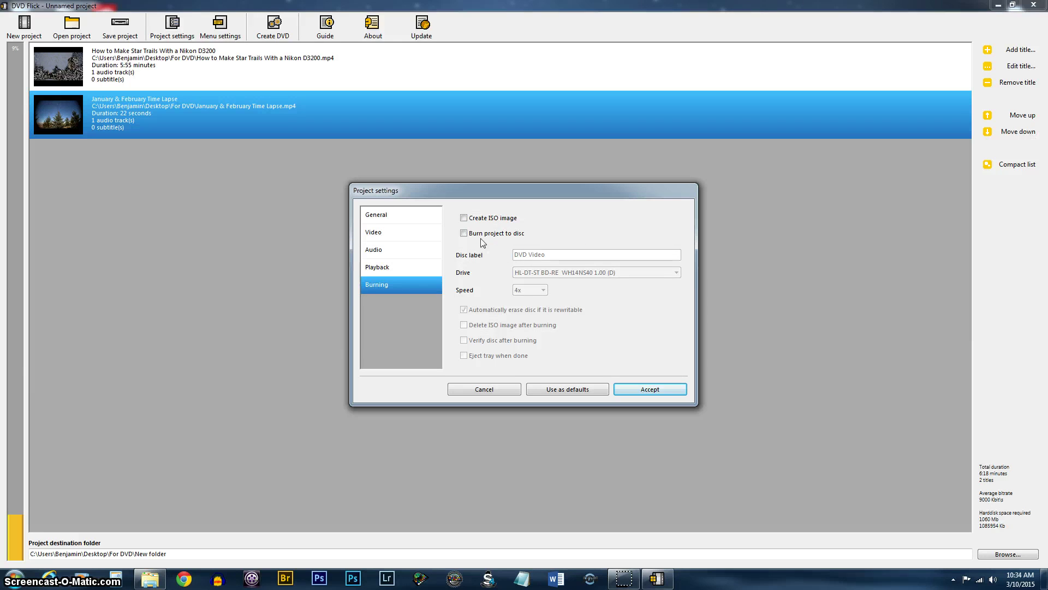
pyautogui.click(464, 237)
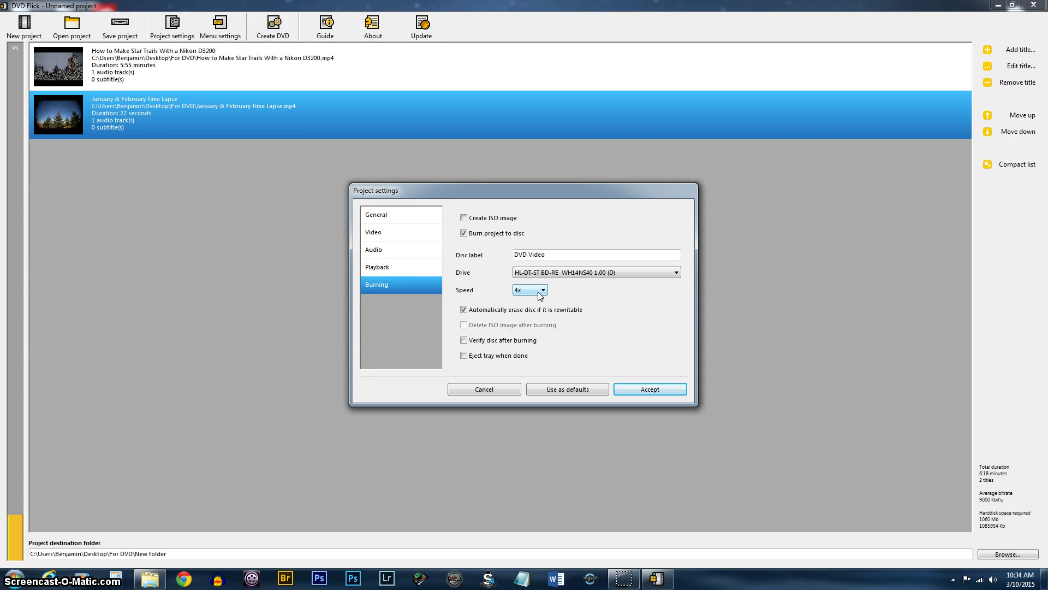
pyautogui.click(661, 389)
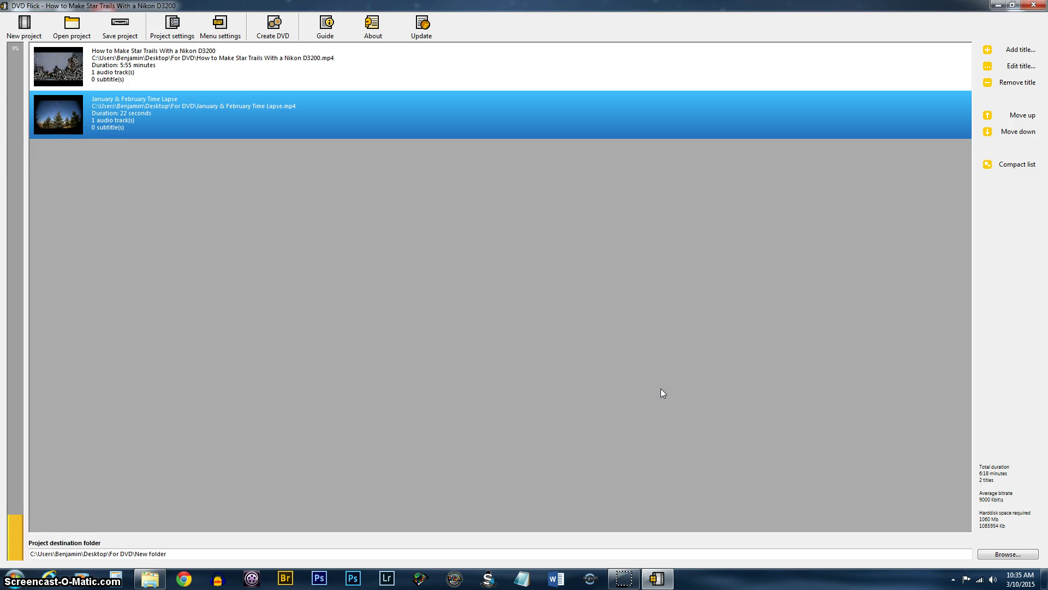
# Step: Change the disc label from 'DVD Video' to 'How to Make Star Trails With a Nikon D3200'
pyautogui.click(172, 24)
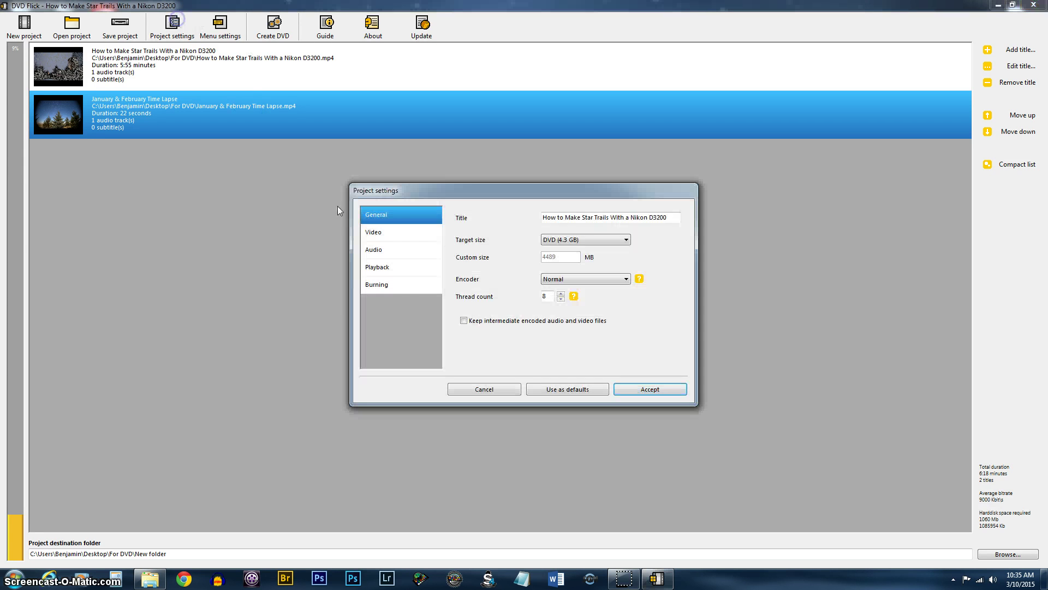
pyautogui.click(390, 284)
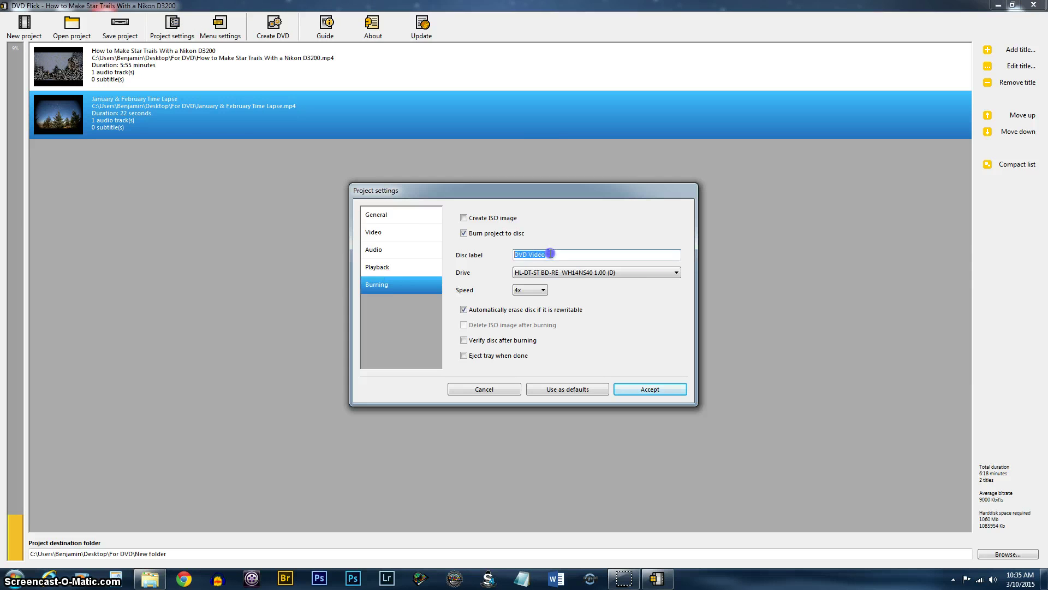
pyautogui.moveTo(515, 255); pyautogui.dragTo(552, 255)
pyautogui.rightClick(551, 255)
pyautogui.click(593, 306)
pyautogui.click(645, 391)
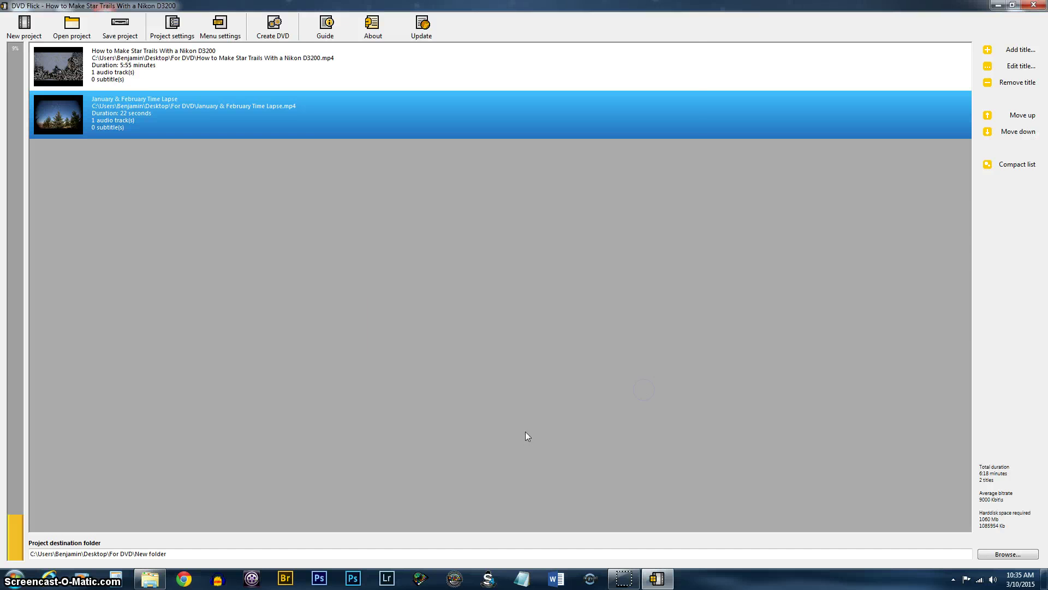
# Step: Start creating the DVD, confirming the blank-disc reminder so encoding begins
pyautogui.click(274, 26)
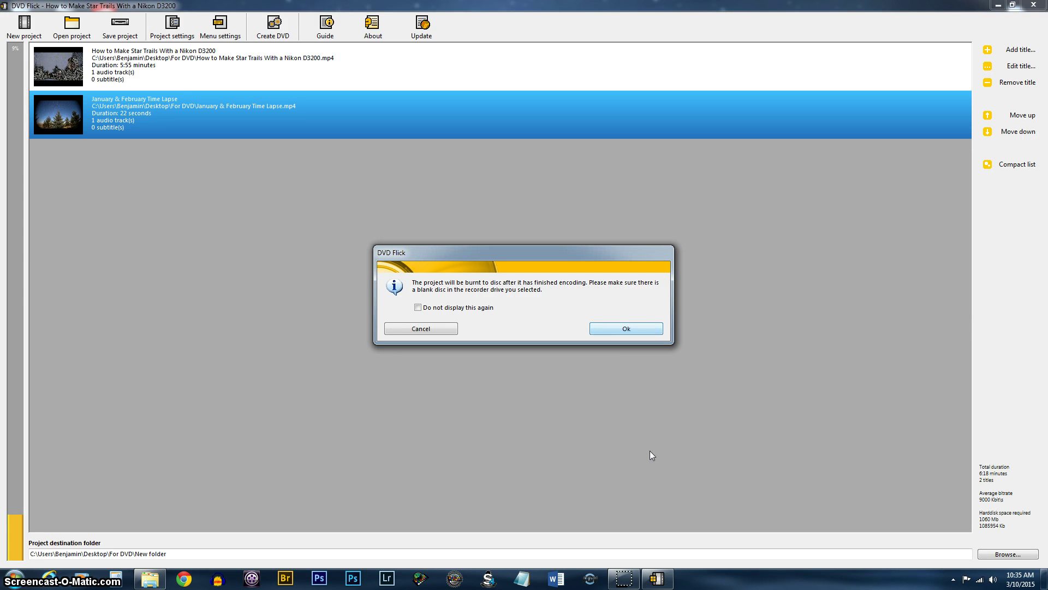
pyautogui.click(633, 329)
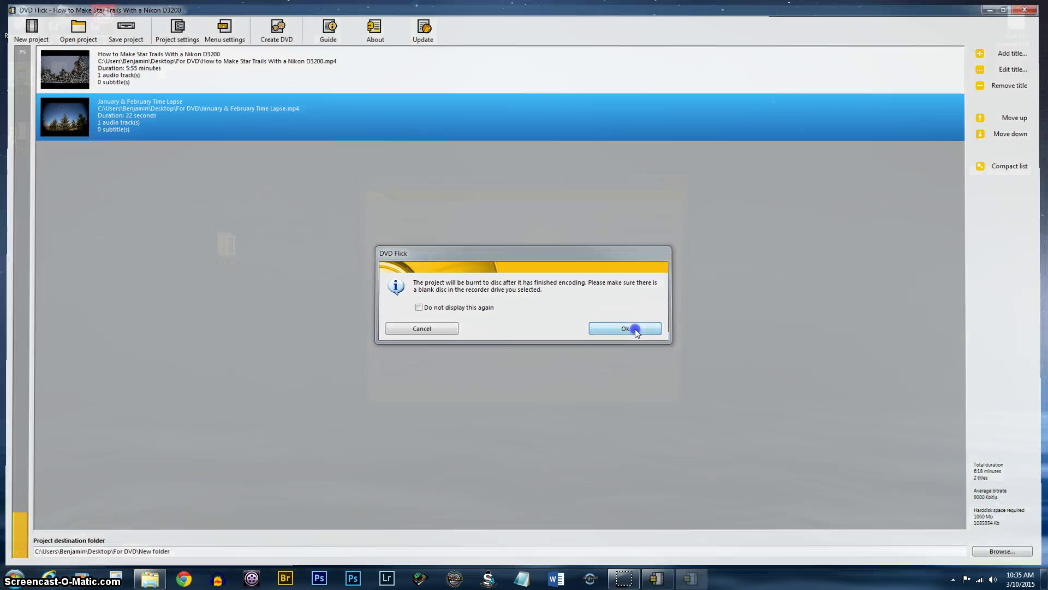